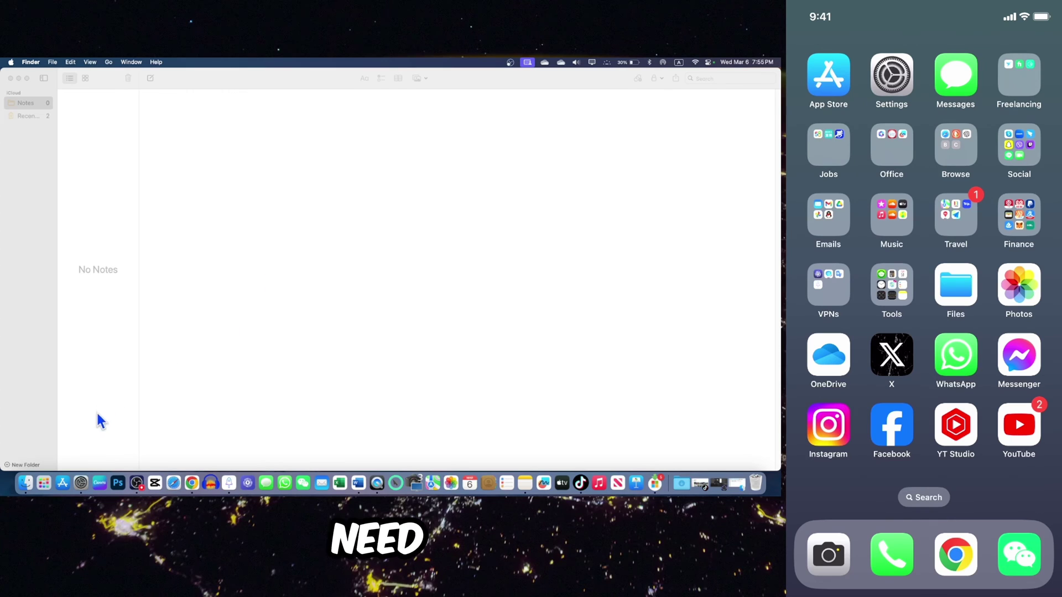
Open System Settings and return to the Apple ID overview page
click(81, 483)
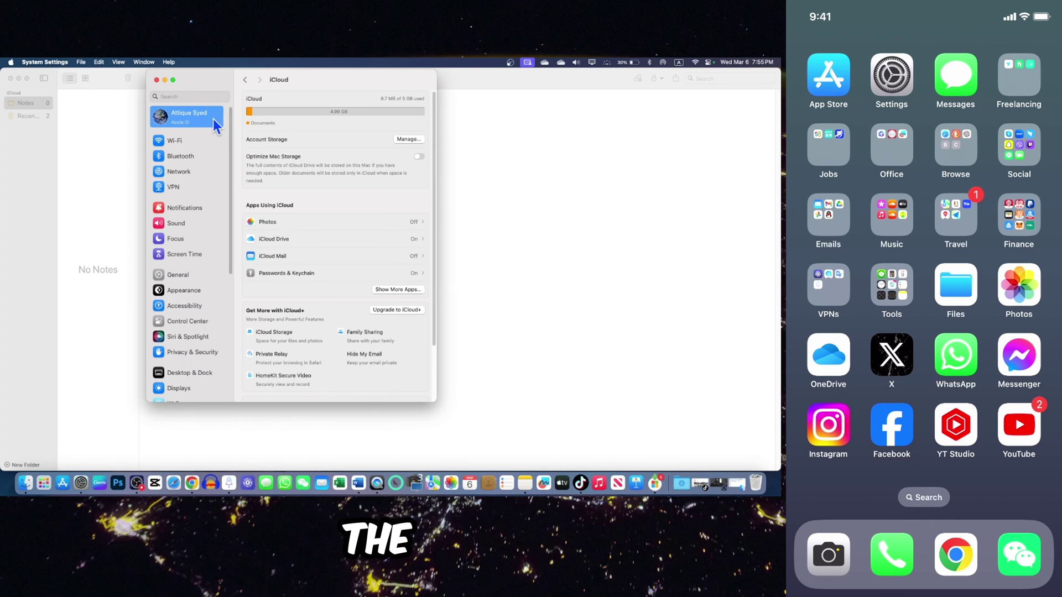
click(246, 82)
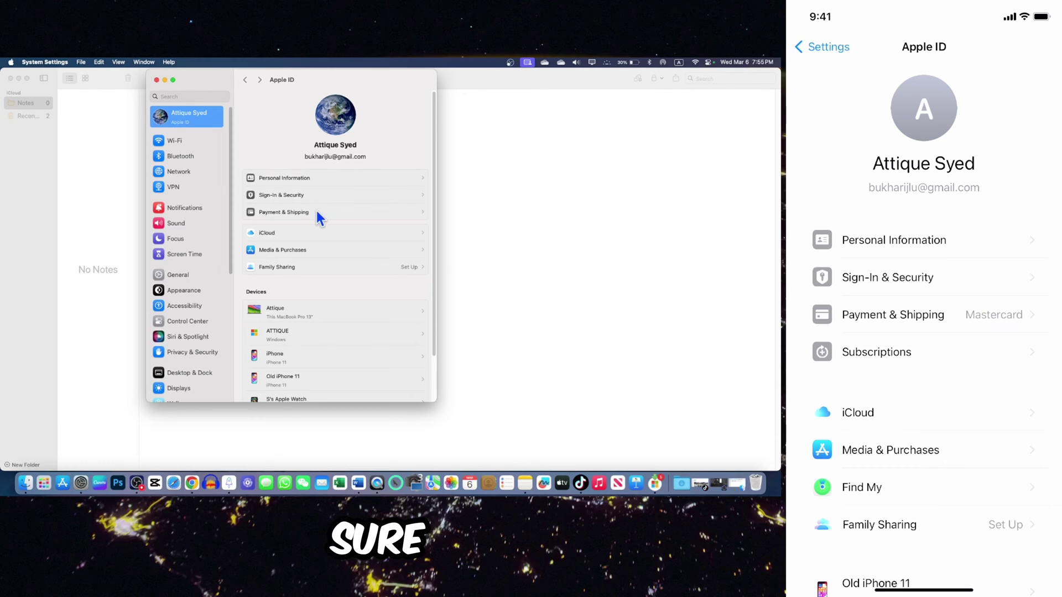
Confirm Notes is On for iCloud, copy the channel's About description in Chrome, and open Notes
click(418, 235)
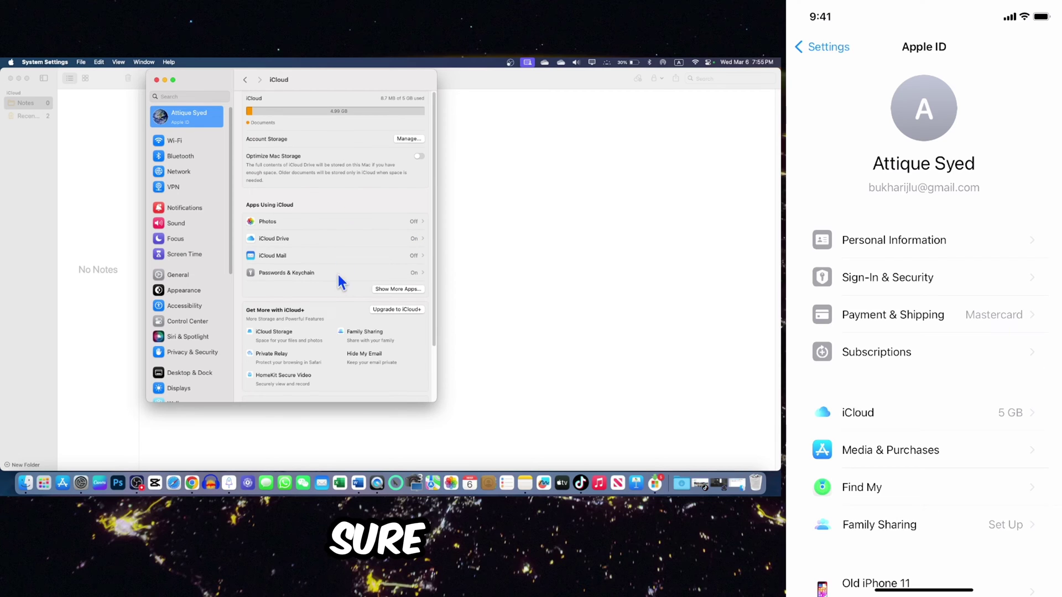
click(400, 289)
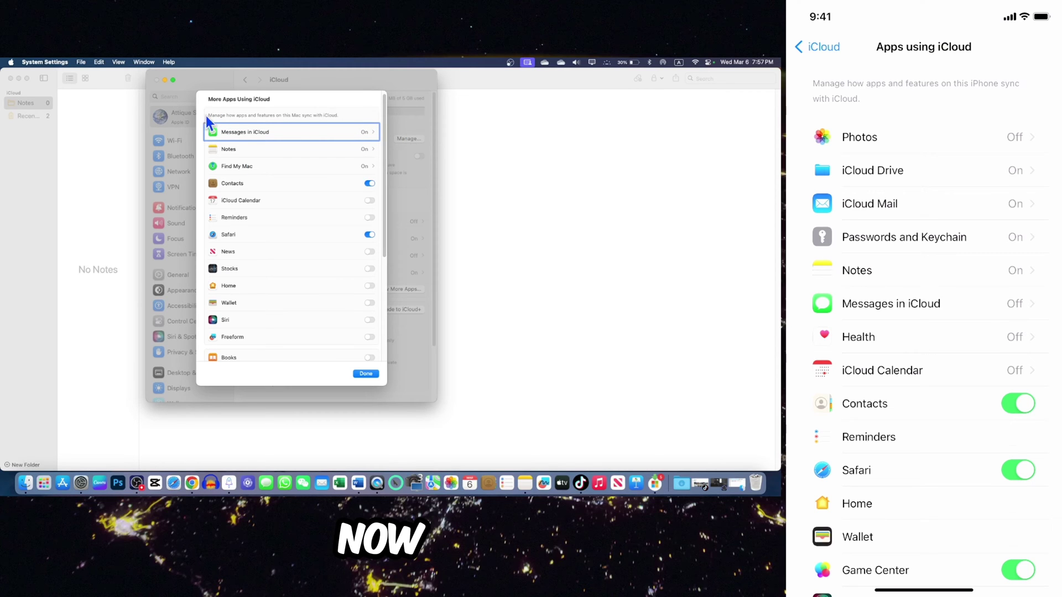
click(191, 481)
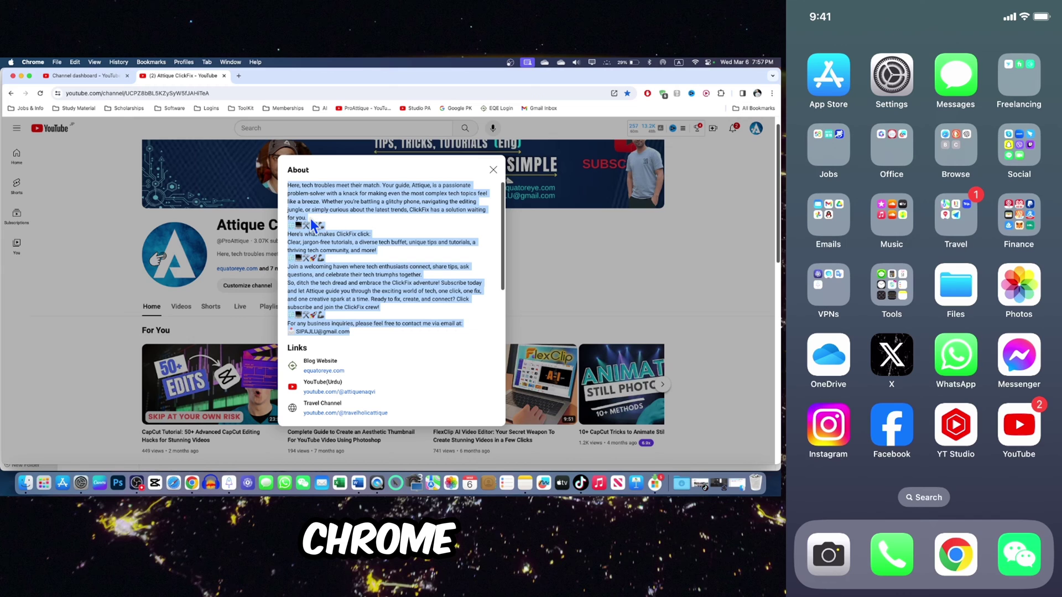
right_click(299, 206)
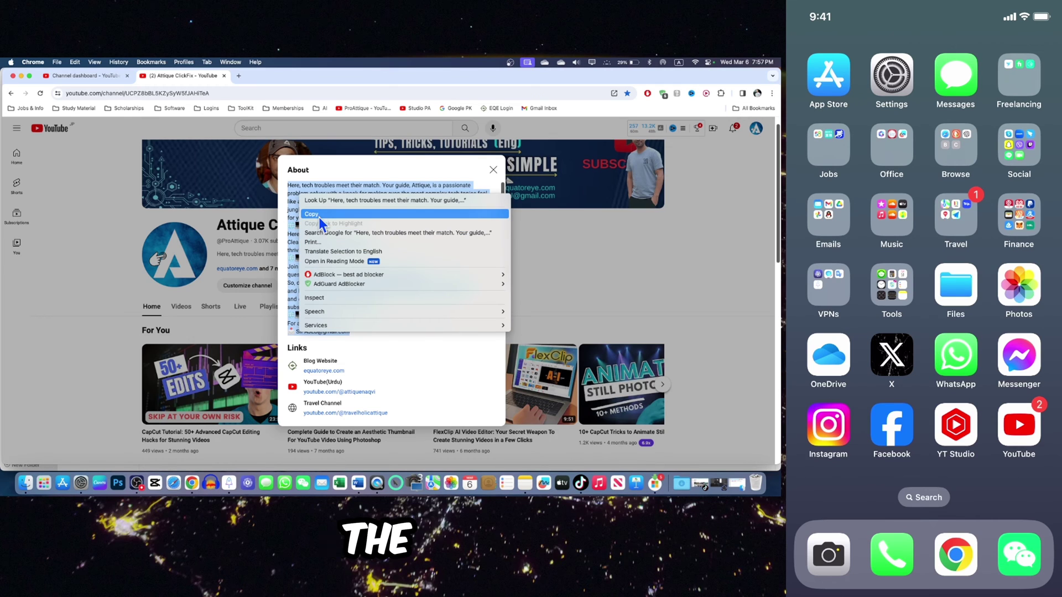
click(319, 217)
click(525, 483)
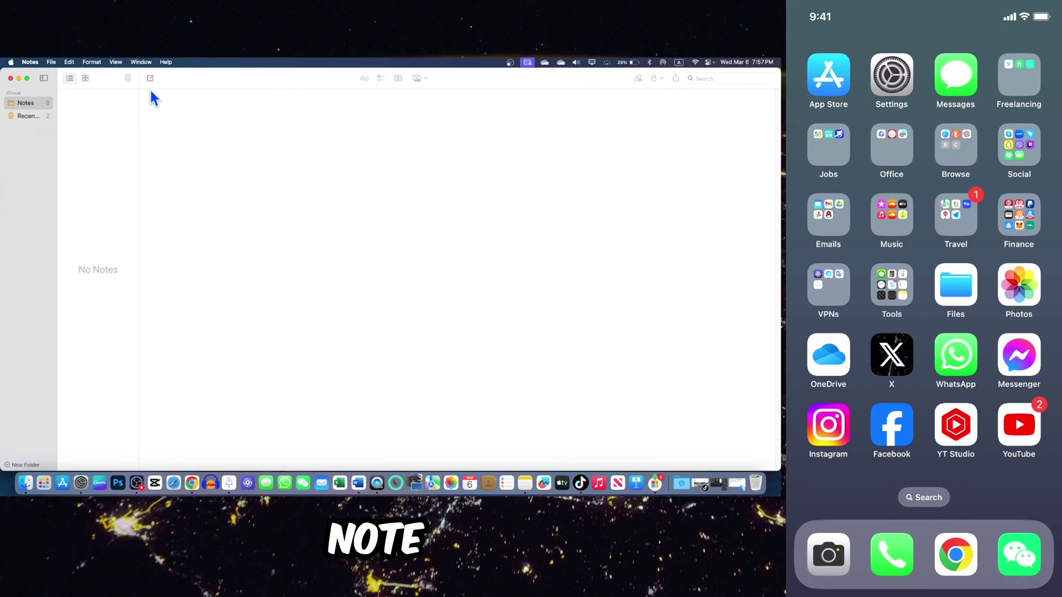
Create a new note containing the copied ClickFix channel description
click(150, 79)
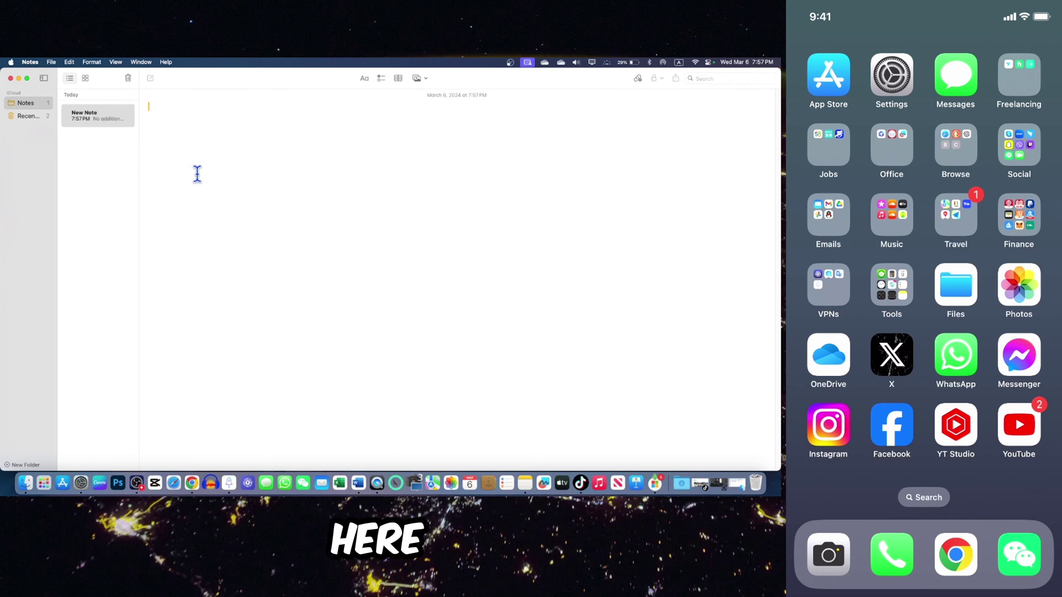
key(super+v)
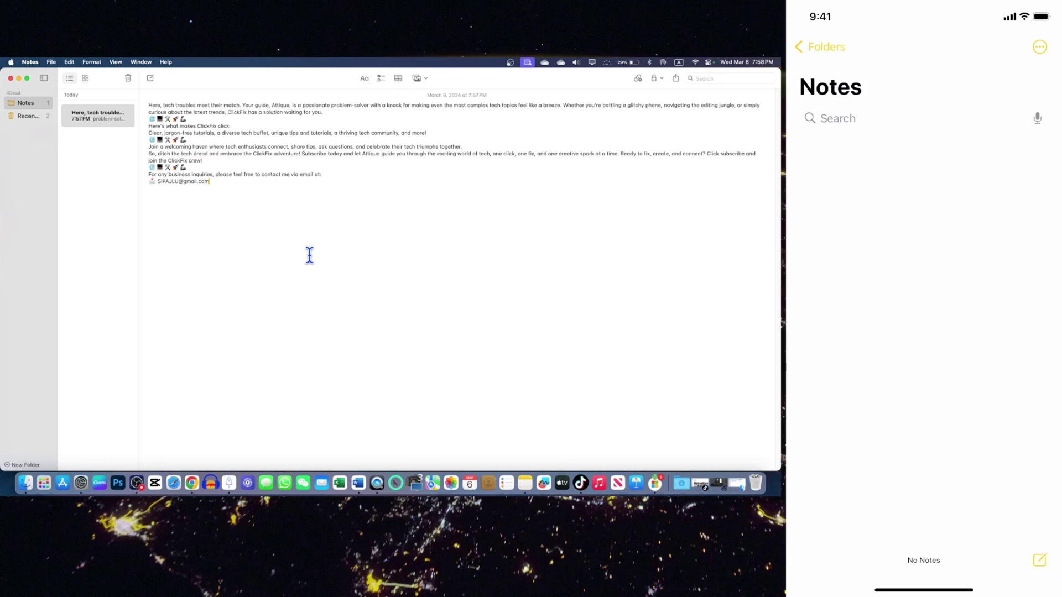
Restart Notes and paste the ClickFix channel description into a fresh note
click(10, 78)
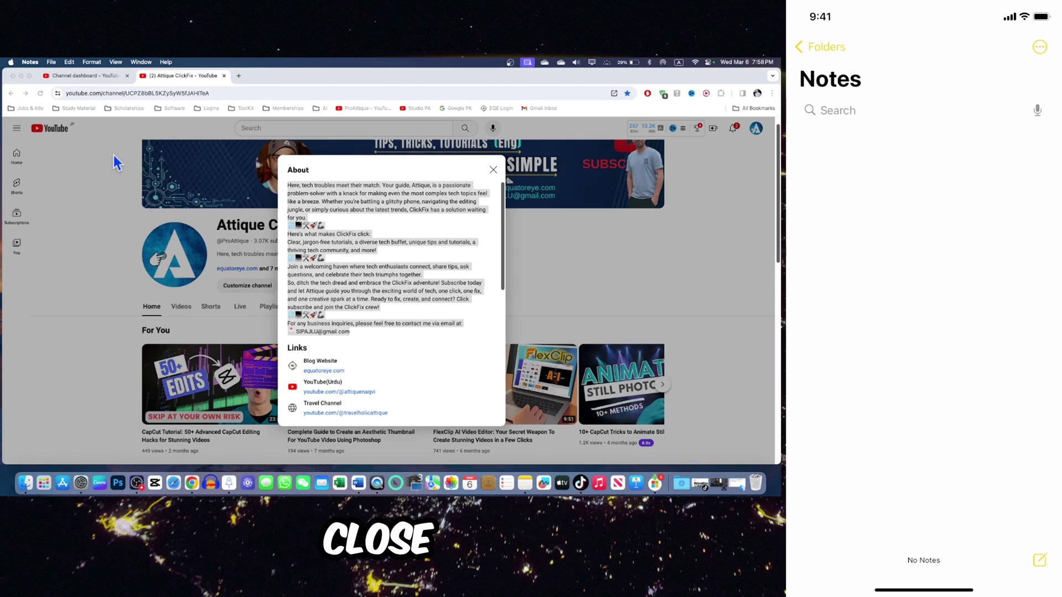
click(520, 480)
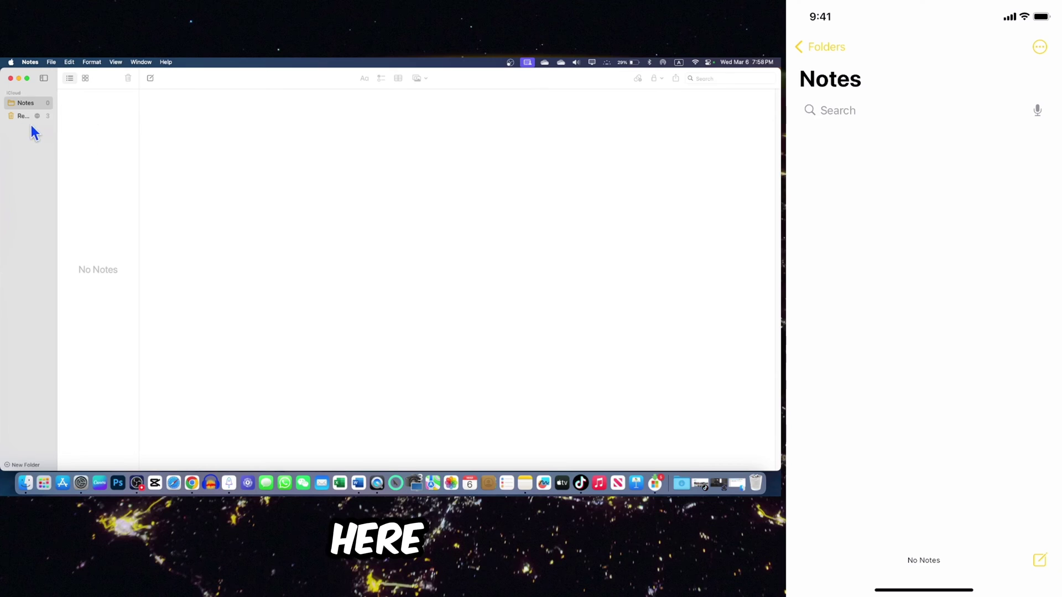
key(super+n)
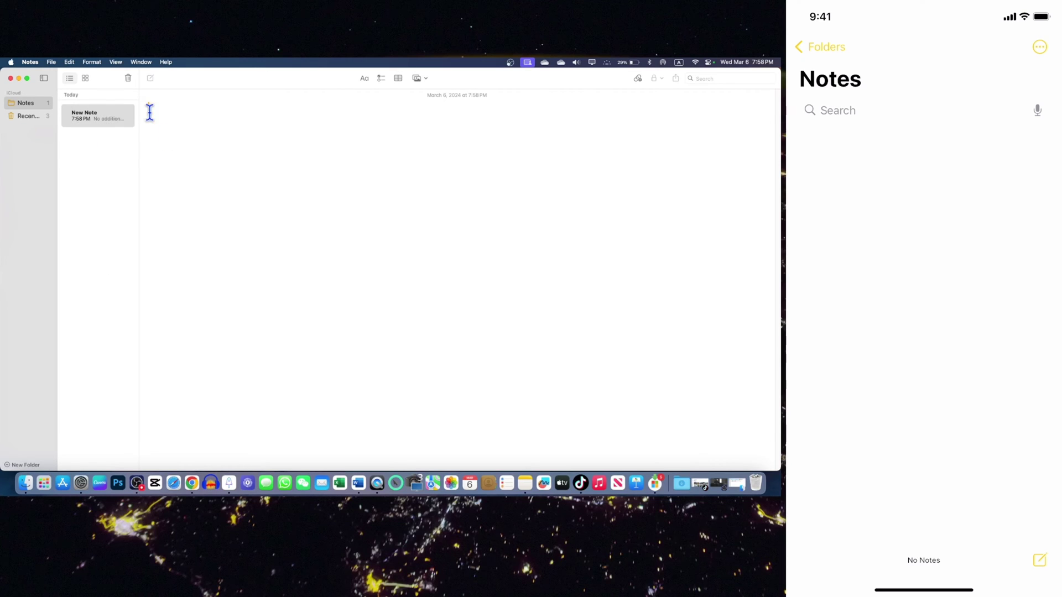
key(super+v)
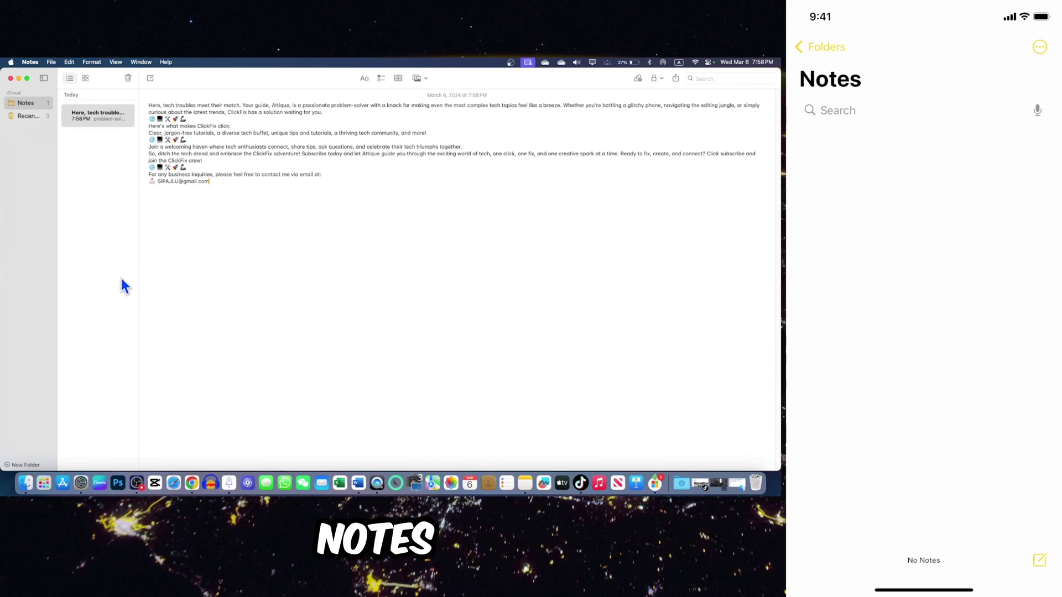
Copy the closing 'So, ditch the tech dread' paragraphs into three new notes
drag(148, 153, 242, 180)
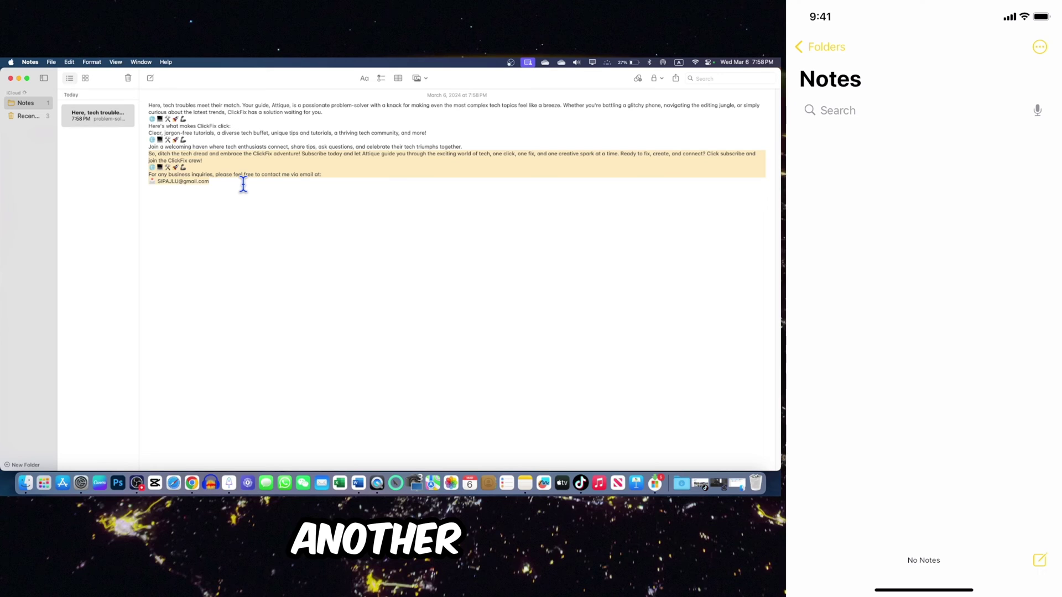
key(super+c)
click(150, 78)
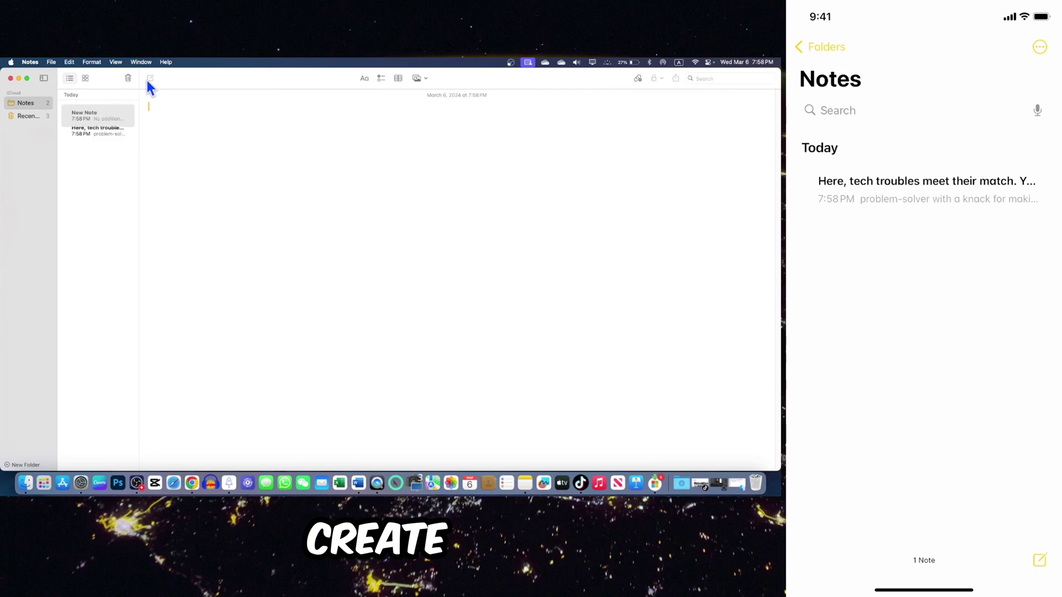
key(super+v)
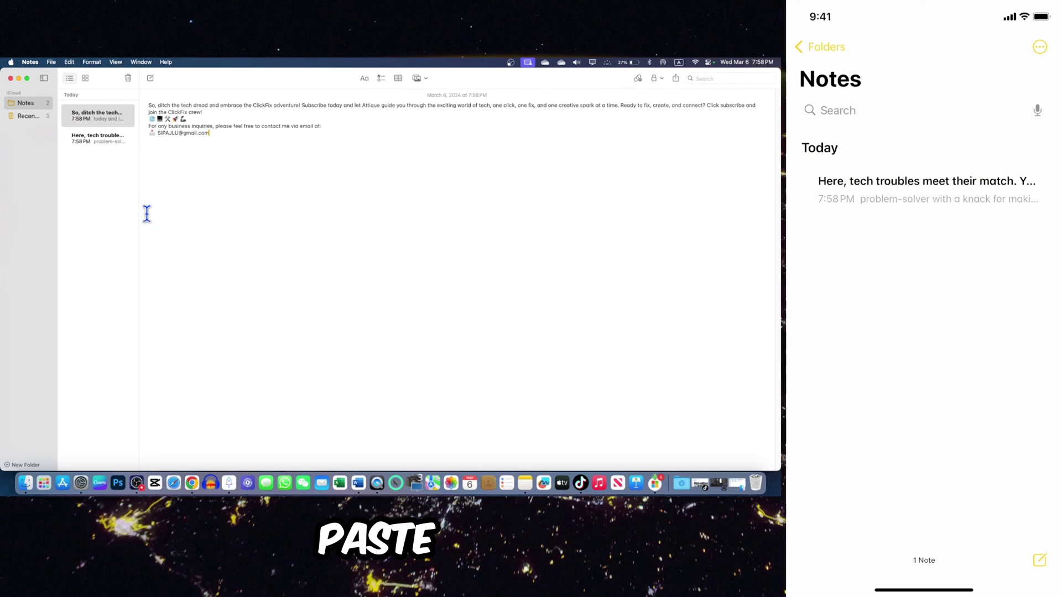
click(150, 77)
key(super+v)
click(150, 78)
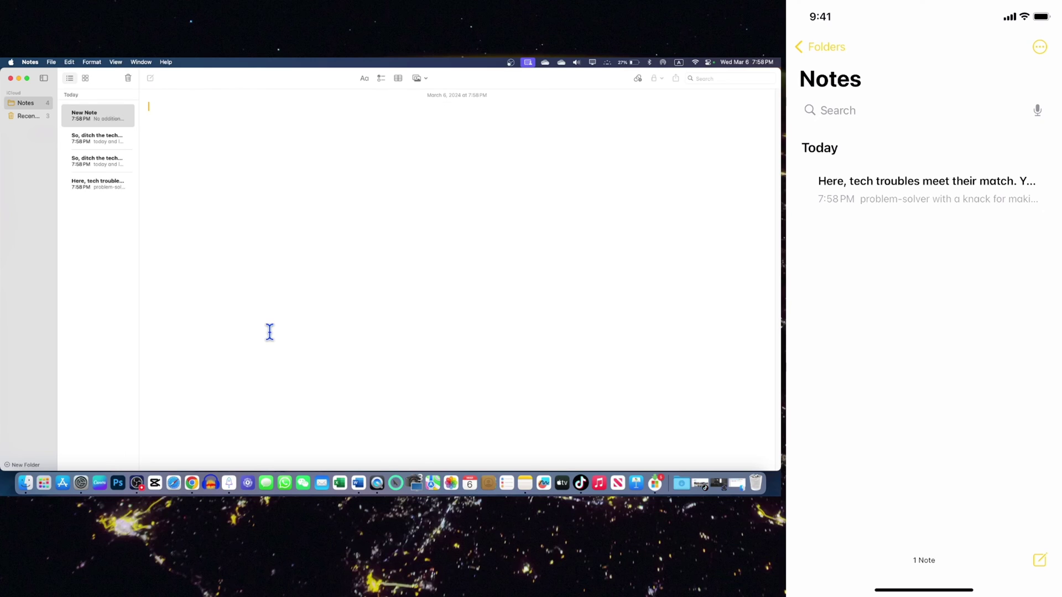
key(super+v)
Review the second, third and fourth notes, then return to the top note
click(101, 138)
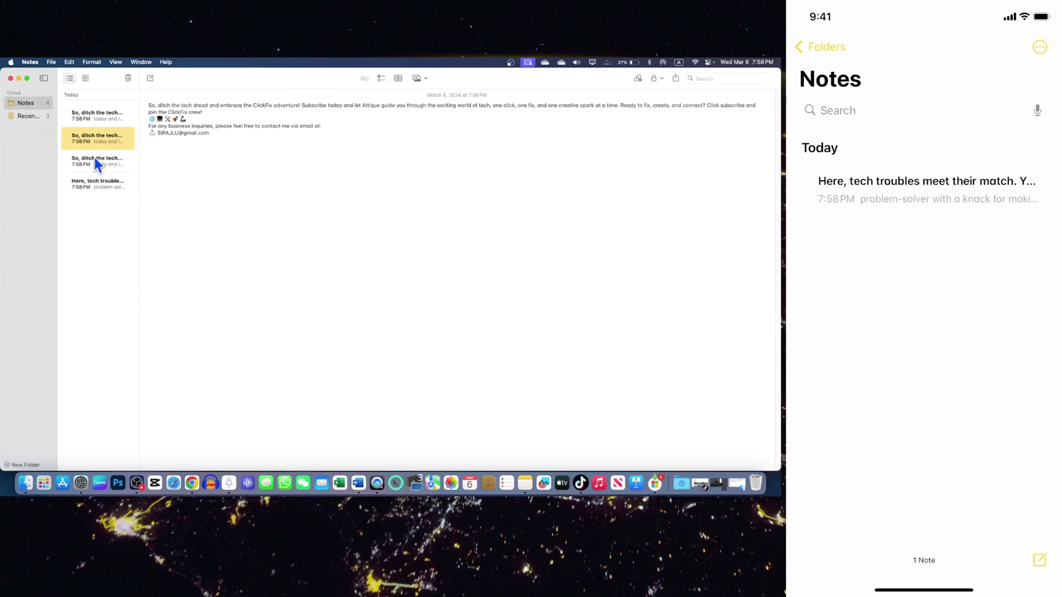
click(95, 160)
click(96, 185)
click(108, 113)
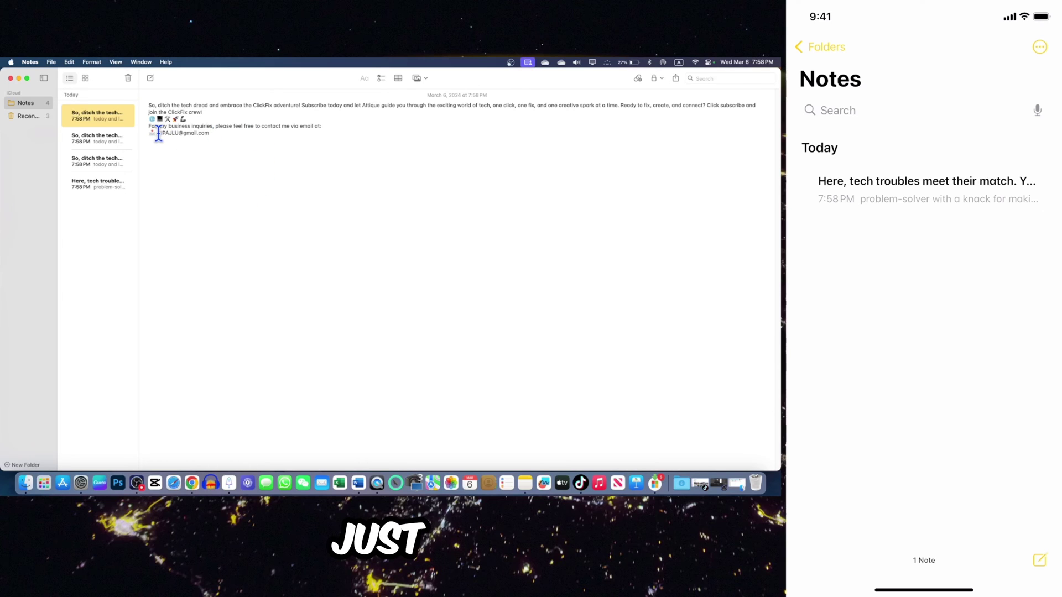
Add the hashtags #ditch, #adventure and #exciting in the top note
click(158, 104)
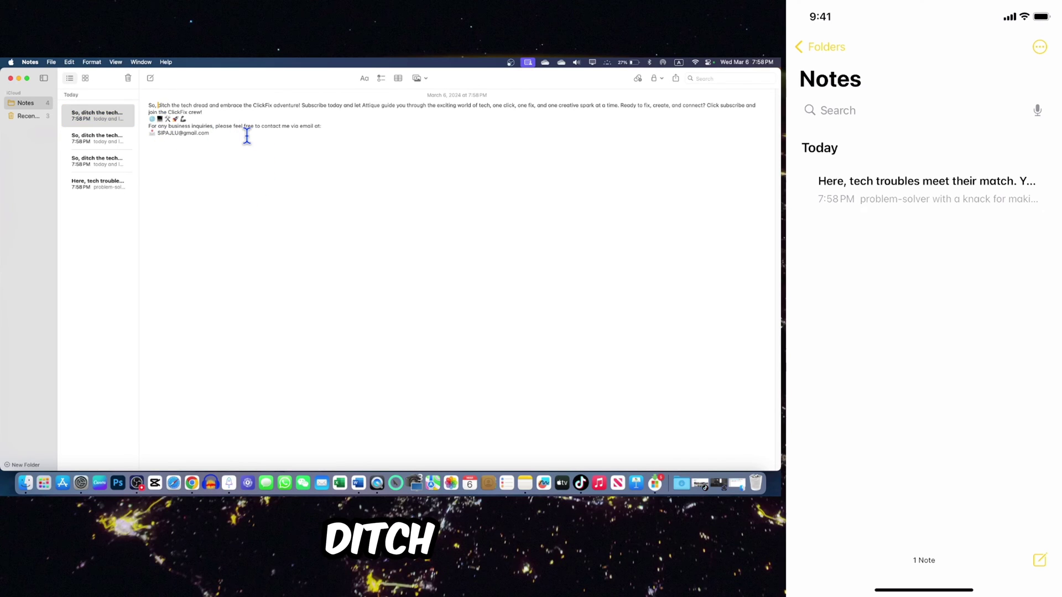
text(#)
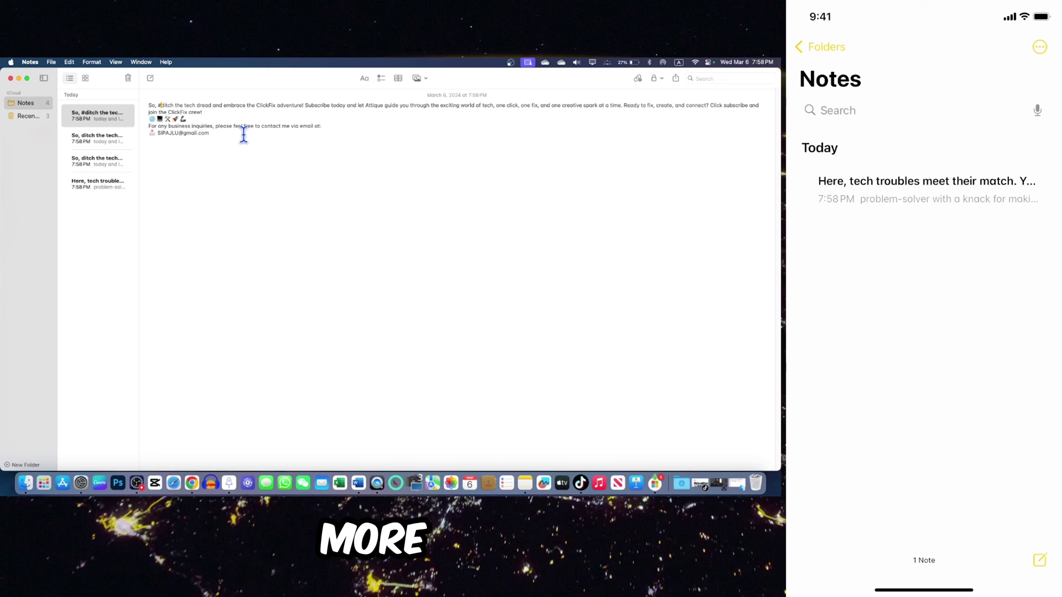
click(276, 105)
text(#)
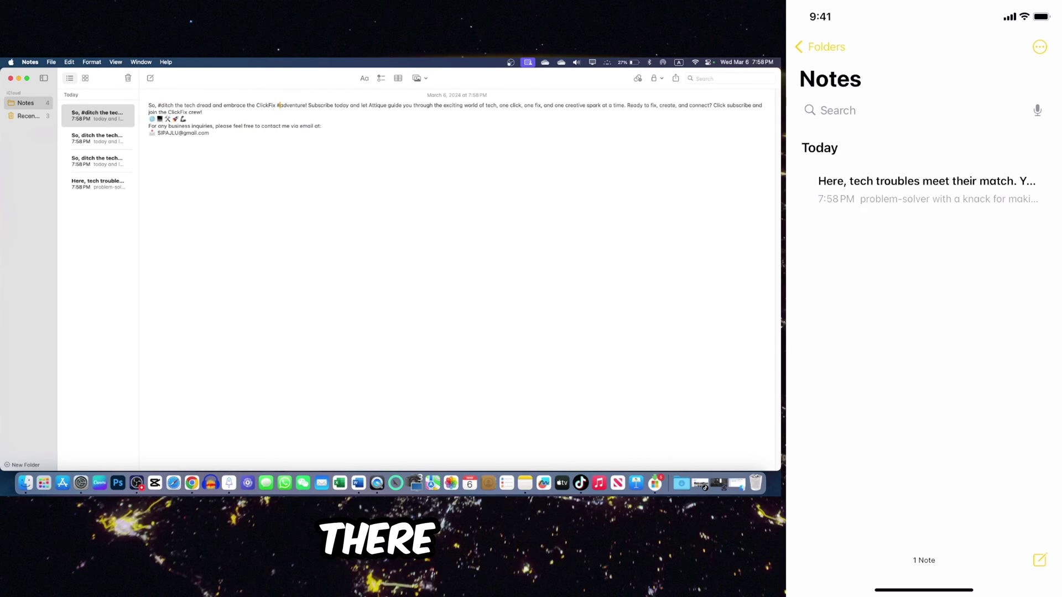
click(443, 105)
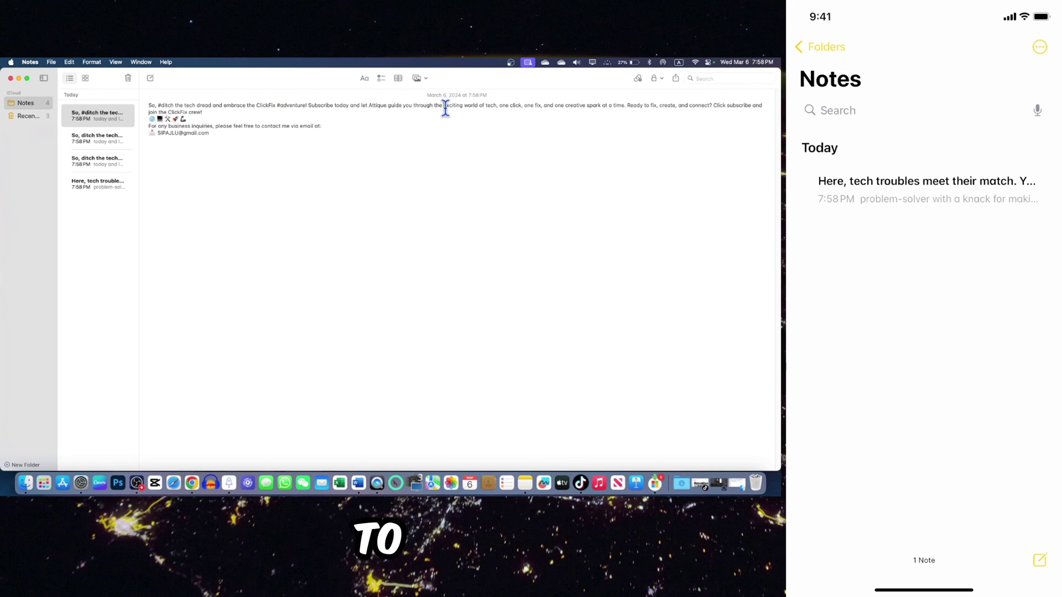
text(#)
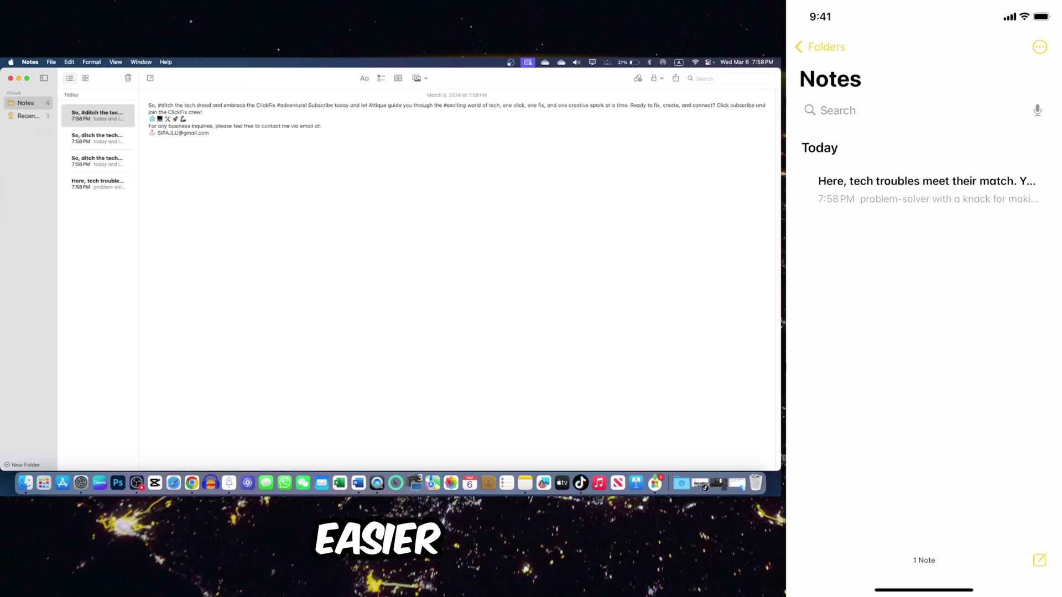
click(320, 237)
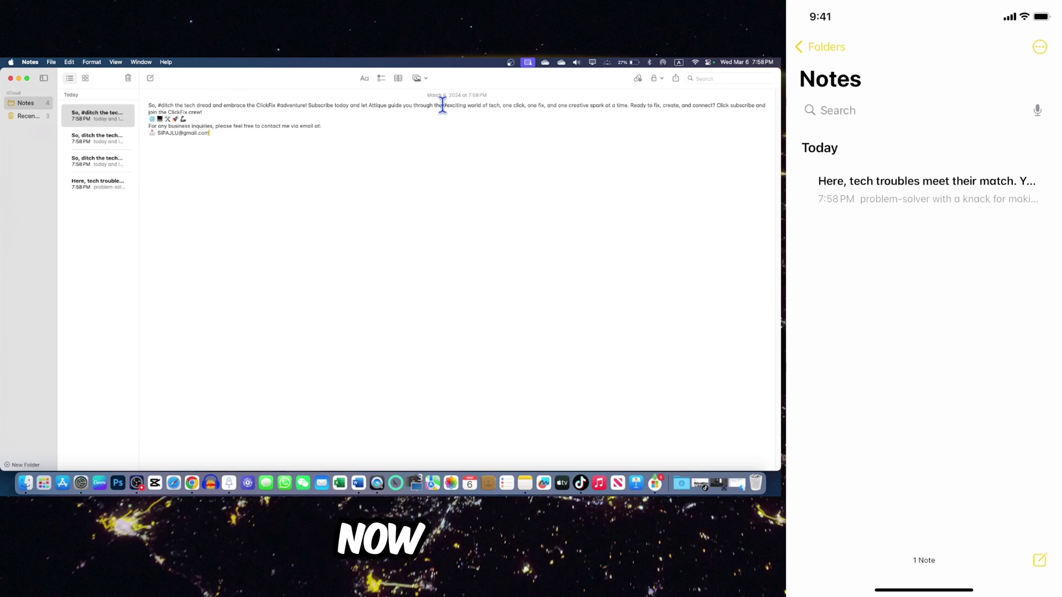
drag(158, 105, 183, 105)
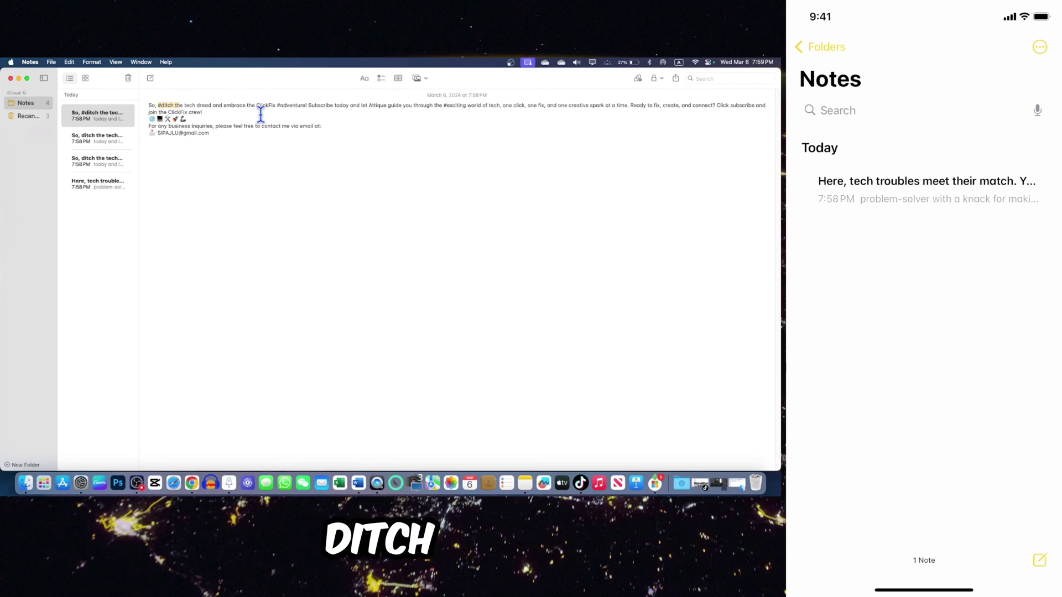
drag(277, 105, 307, 105)
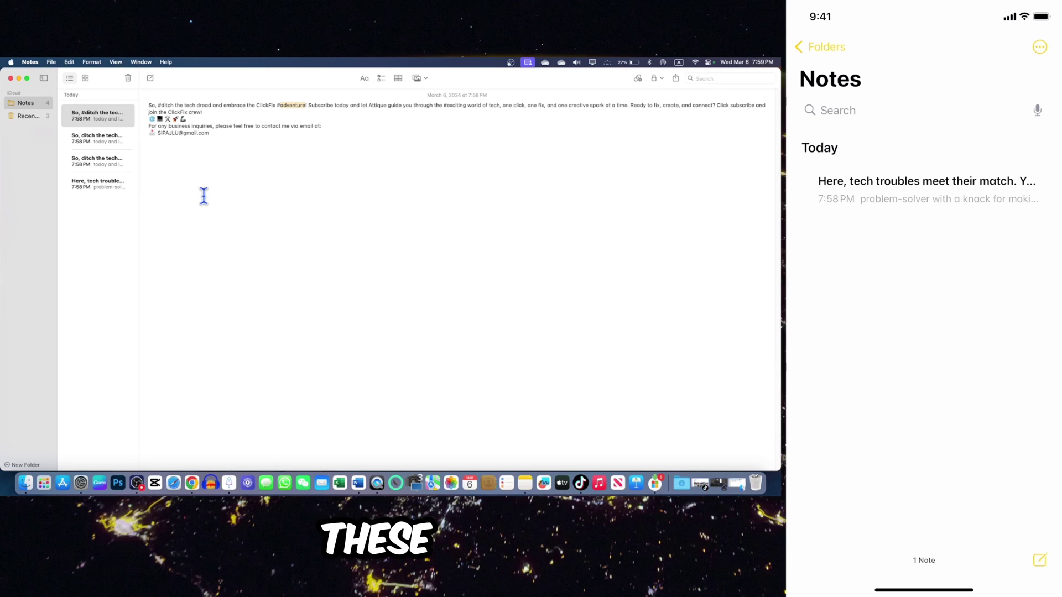
Tag #business in the second 'So, ditch' note and #ClickFix in 'Here, tech troubles'
click(87, 145)
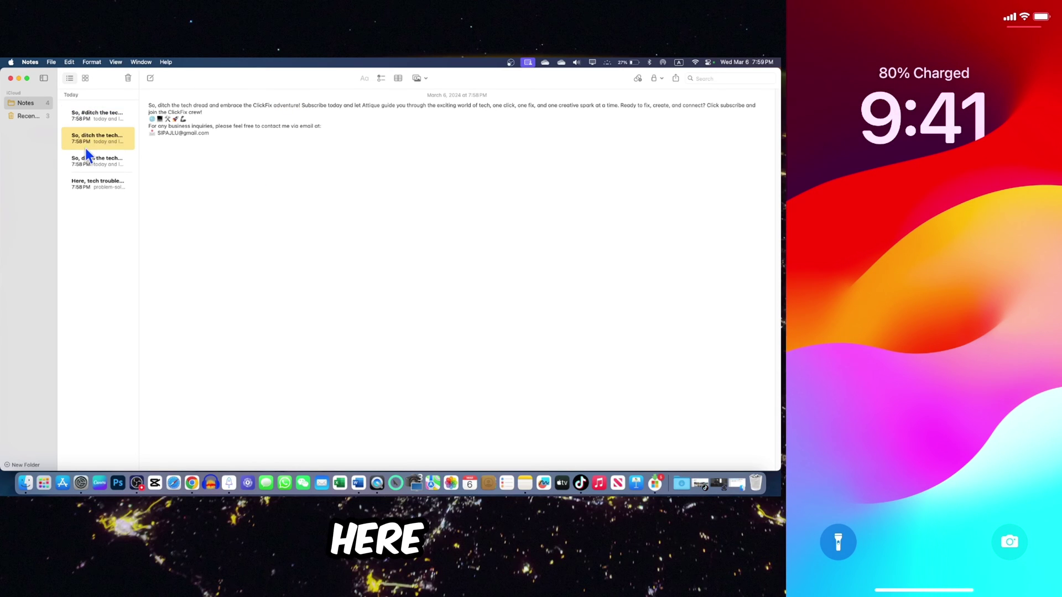
click(172, 129)
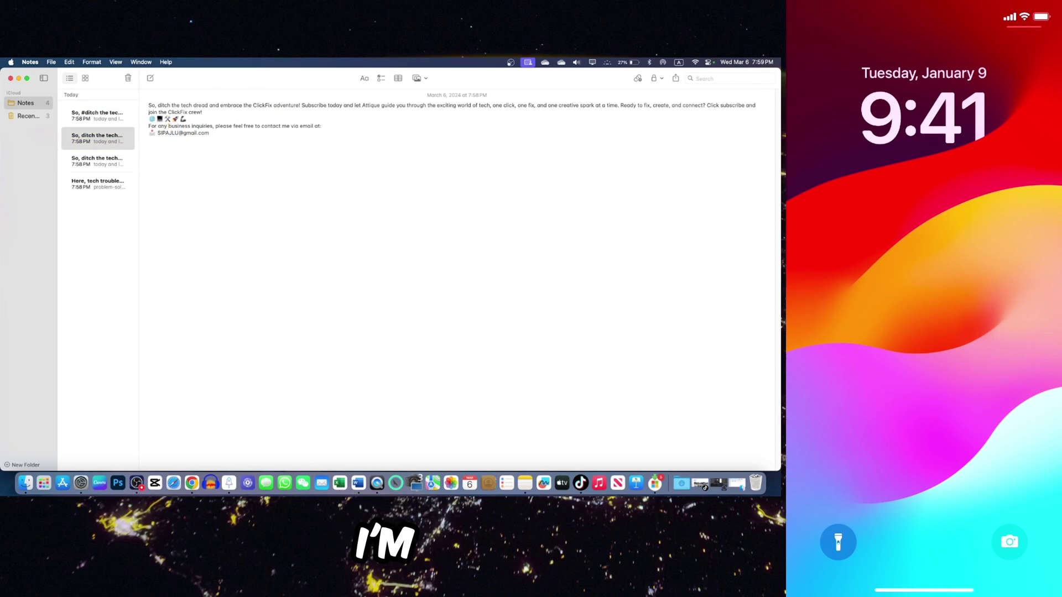
text(#)
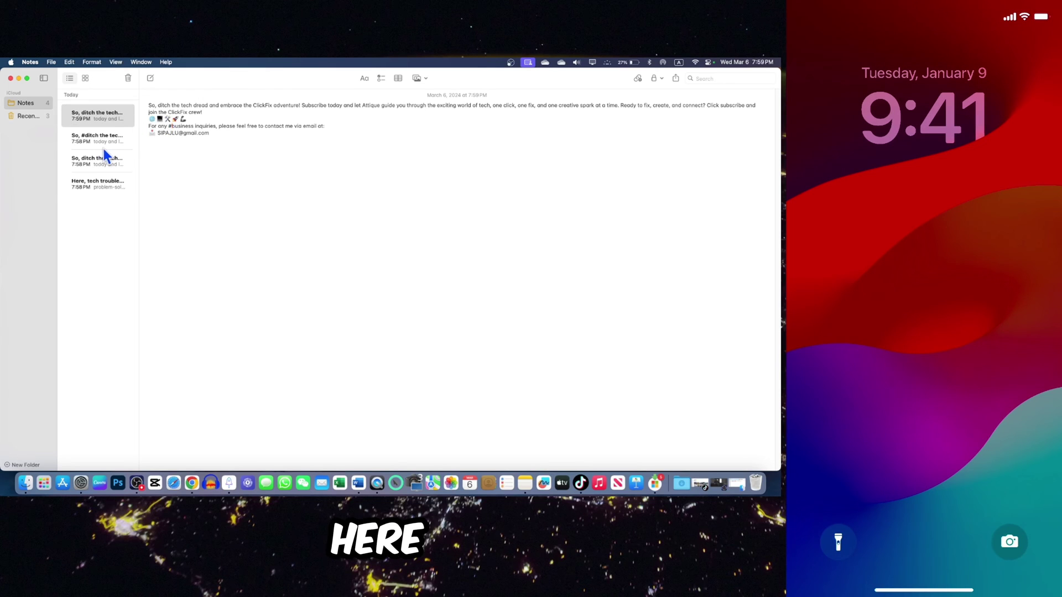
click(97, 184)
click(198, 126)
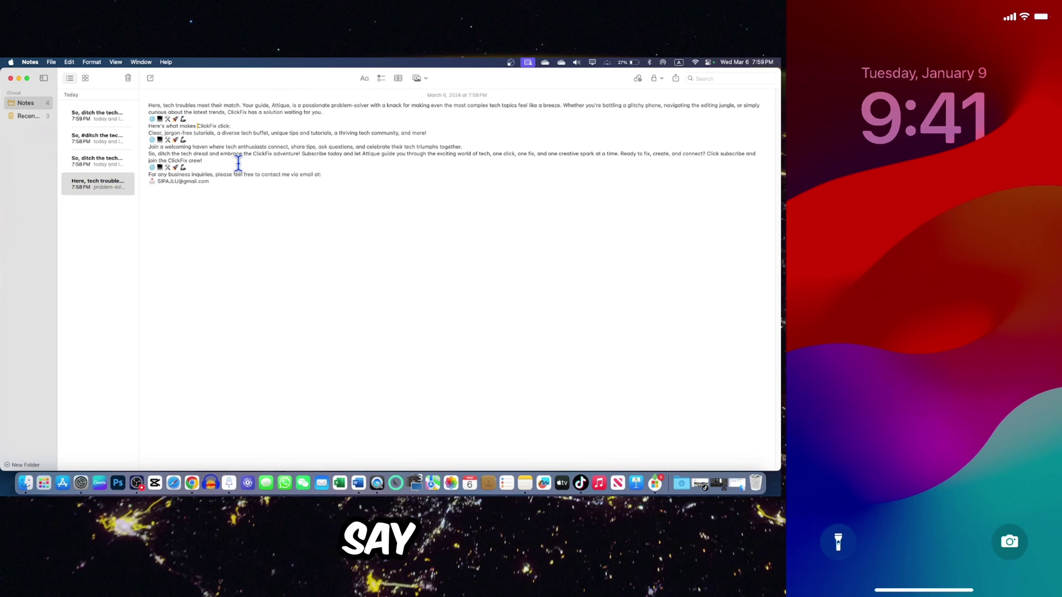
text(#)
click(242, 295)
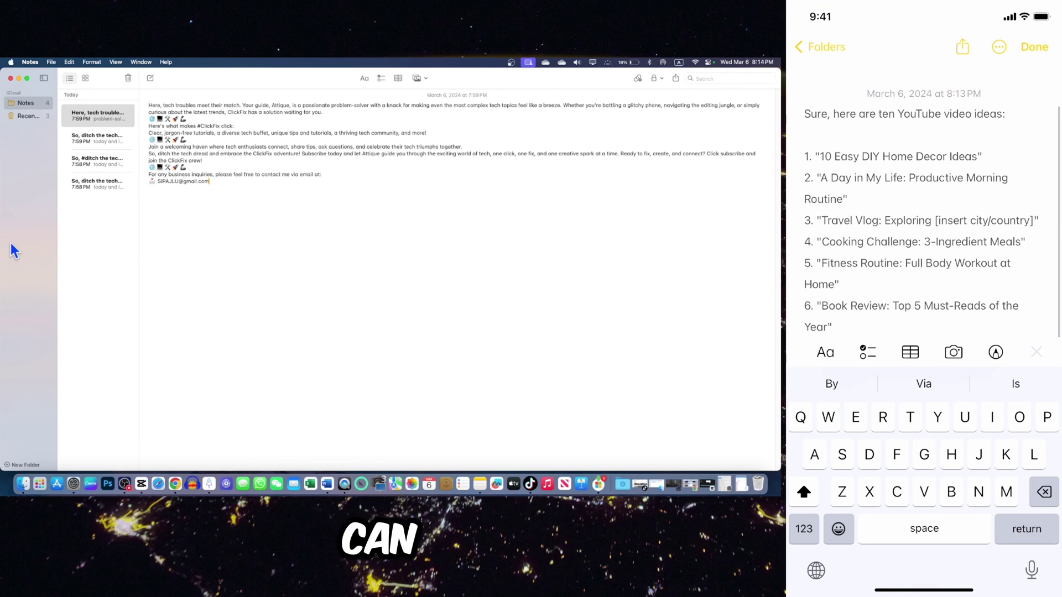
Select the iCloud Notes folder, then close and reopen Notes on the Mac
click(20, 105)
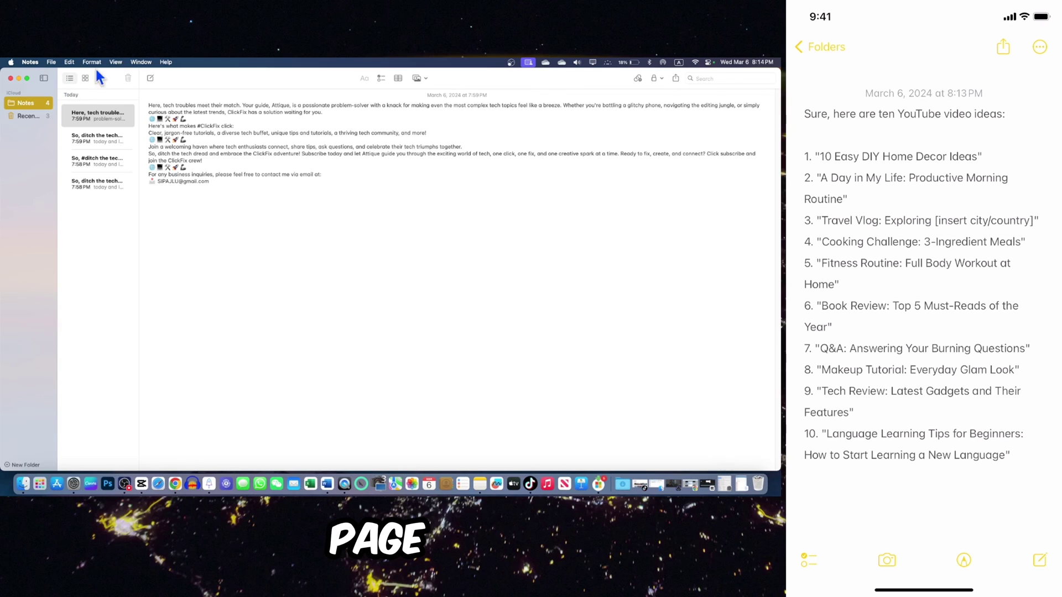
click(10, 78)
click(479, 484)
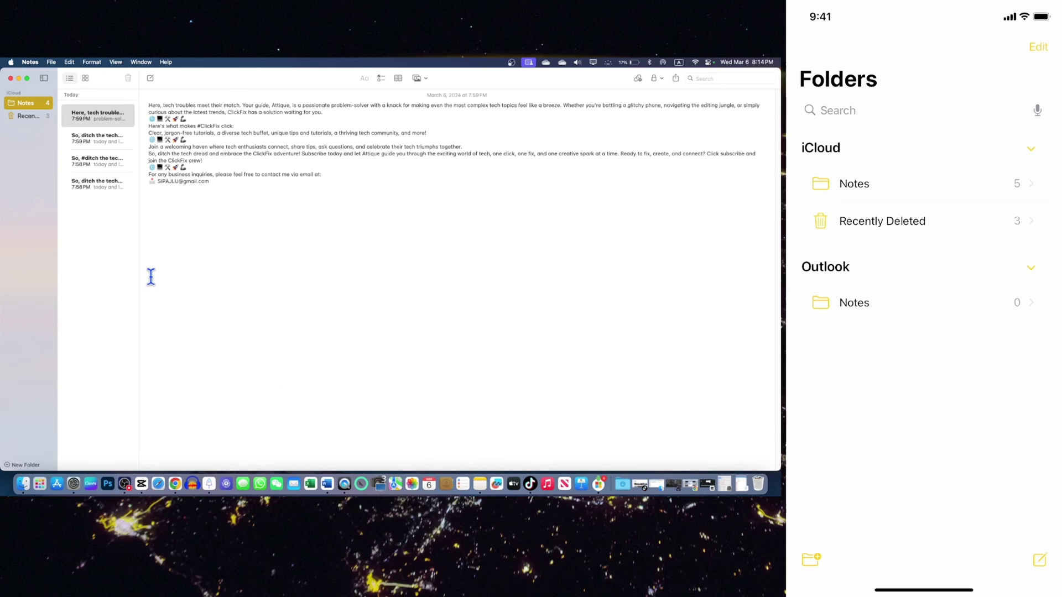
Open the synced 'Sure, here are ten…' note and select its first line
click(92, 119)
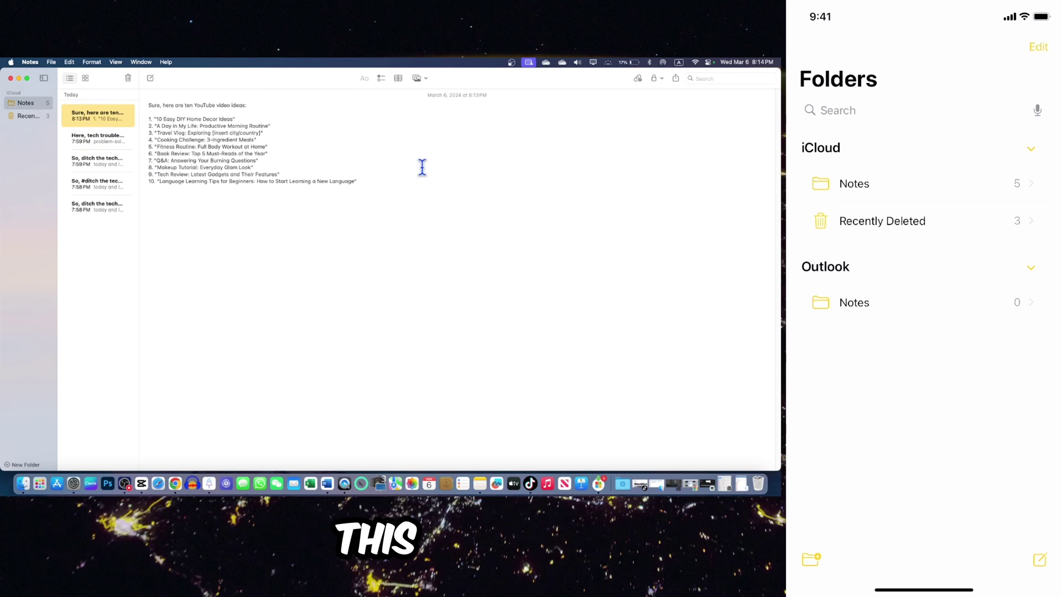
triple_click(288, 104)
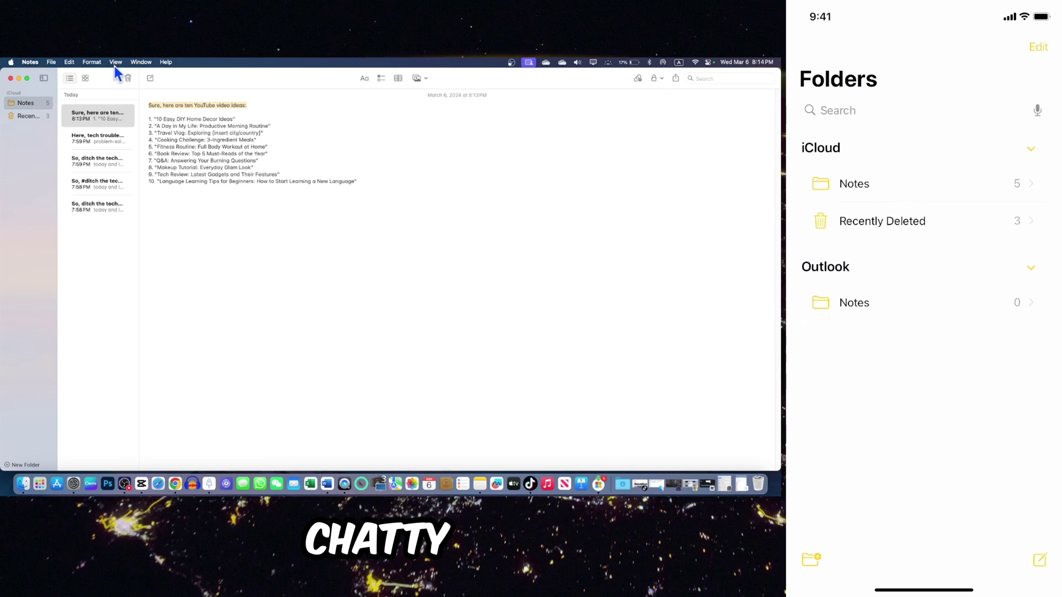